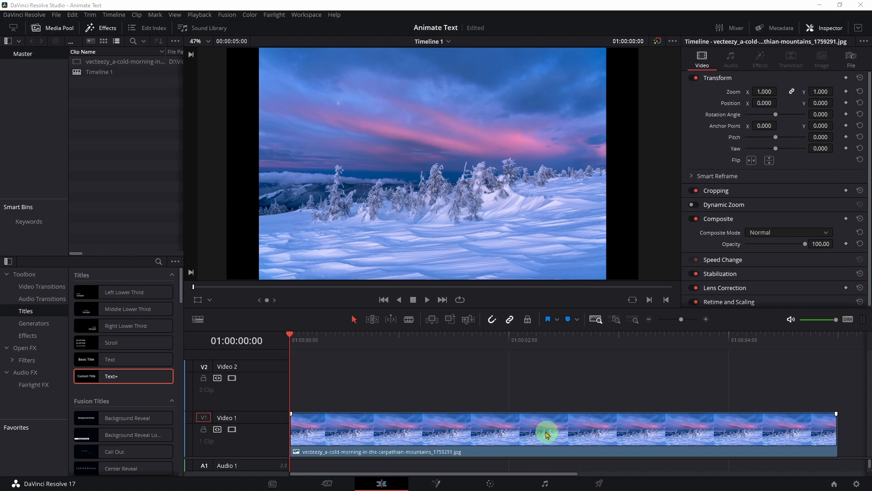
- Add a Text+ title on the Video 2 track above the image clip and change its text to "Snowscapes"
{"action": "left_click_drag", "start_coordinate": [114, 375], "coordinate": [293, 400]}
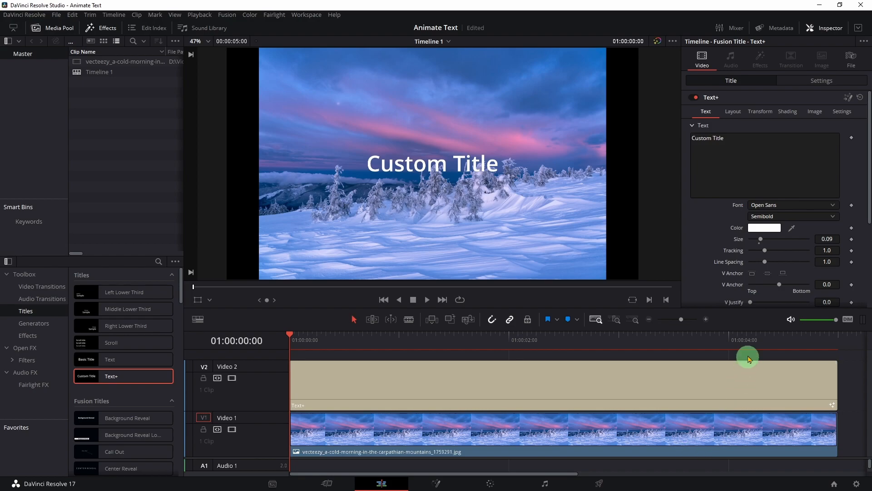
{"action": "left_click", "coordinate": [758, 143]}
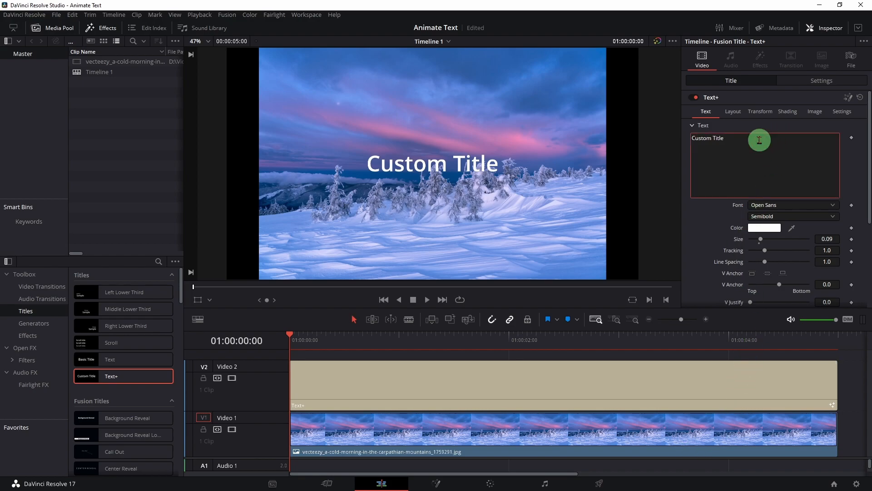
{"action": "key", "text": "BackSpace"}
{"action": "key", "text": "BackSpace"}
{"action": "key", "text": "BackSpace"}
{"action": "key", "text": "BackSpace"}
{"action": "key", "text": "BackSpace"}
{"action": "key", "text": "BackSpace"}
{"action": "key", "text": "BackSpace"}
{"action": "key", "text": "BackSpace"}
{"action": "key", "text": "BackSpace"}
{"action": "key", "text": "BackSpace"}
{"action": "key", "text": "BackSpace"}
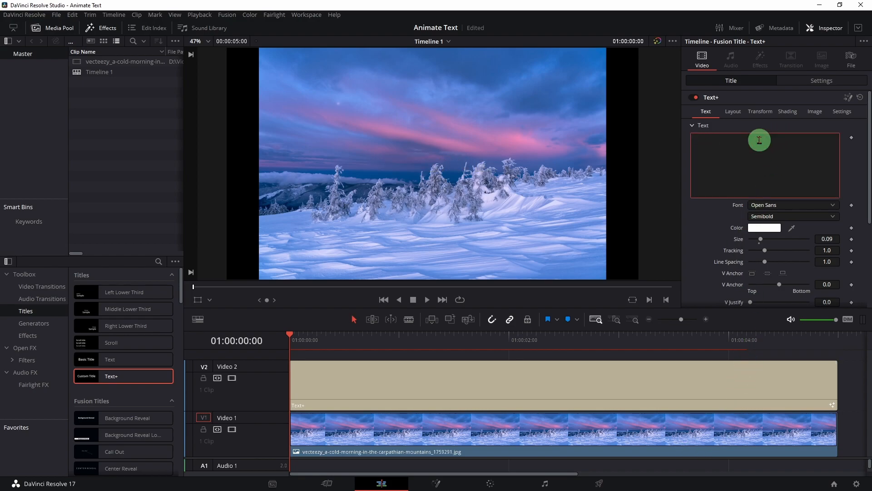
{"action": "type", "text": "Snowscapes"}
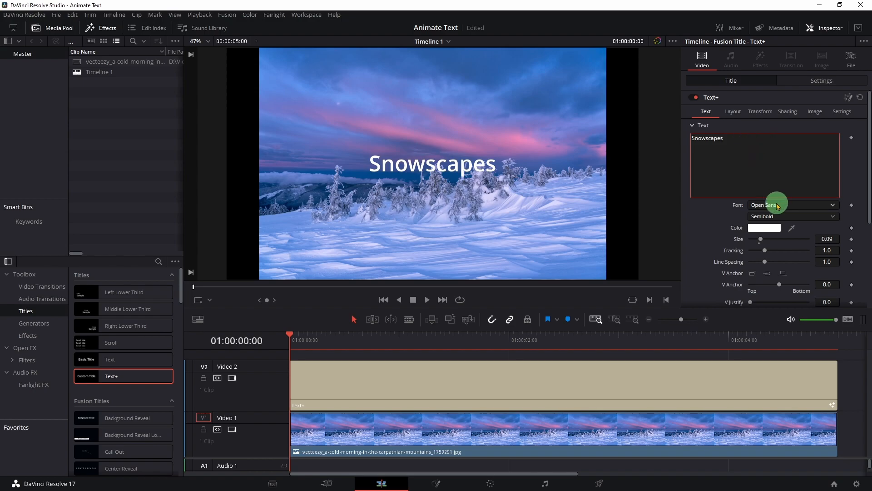
- Set the title's font to Arial Rounded MT Bold and its colour to blue (#0000ff)
{"action": "left_click", "coordinate": [777, 205]}
{"action": "key", "text": "Home"}
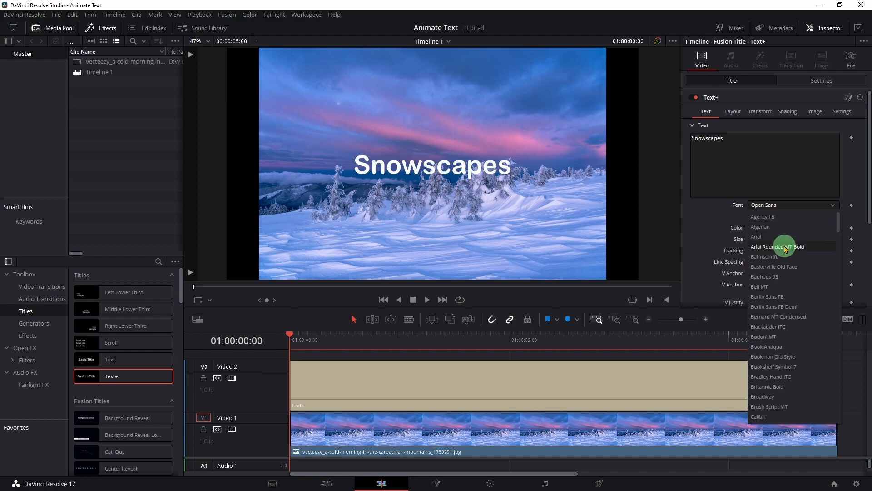
{"action": "left_click", "coordinate": [786, 247]}
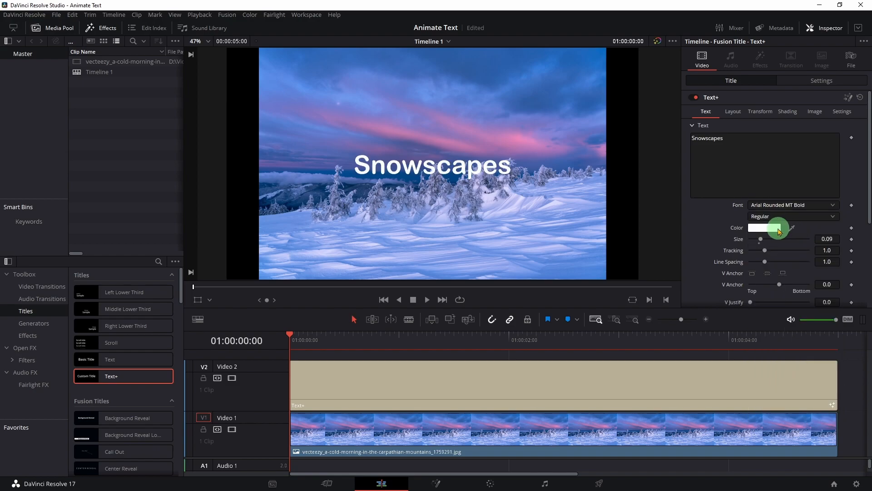
{"action": "left_click", "coordinate": [778, 228]}
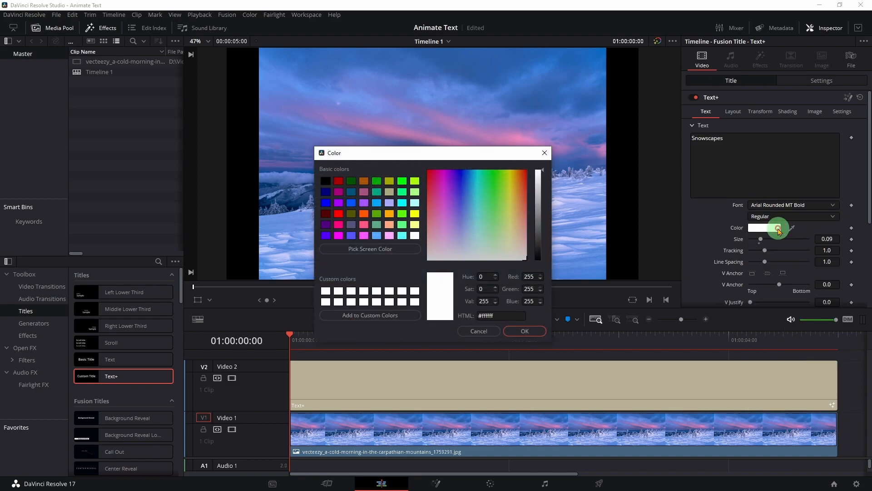
{"action": "left_click", "coordinate": [327, 204]}
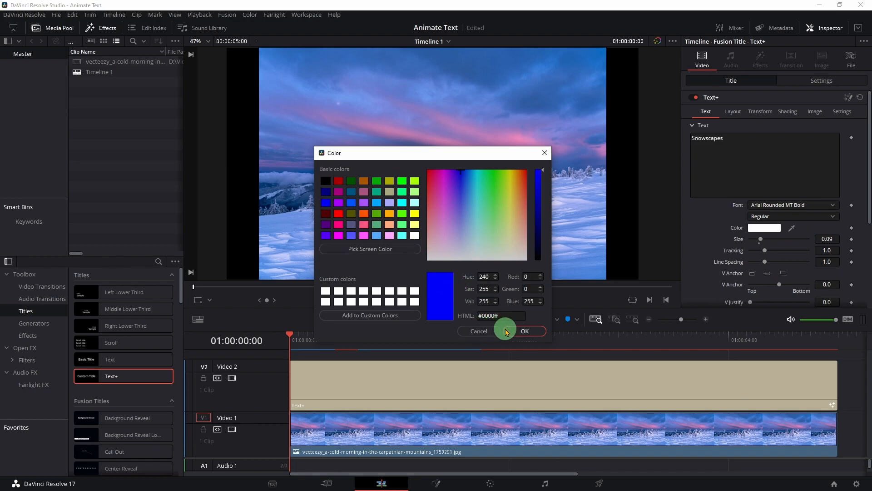
{"action": "left_click", "coordinate": [524, 331]}
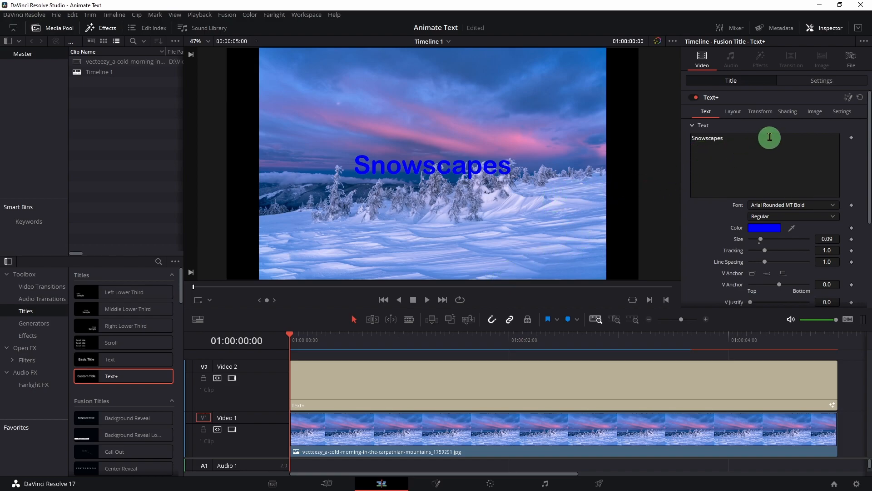
- Enable shading element 2, the outline, on the title and set its colour to yellow (#ffff00)
{"action": "left_click", "coordinate": [790, 111]}
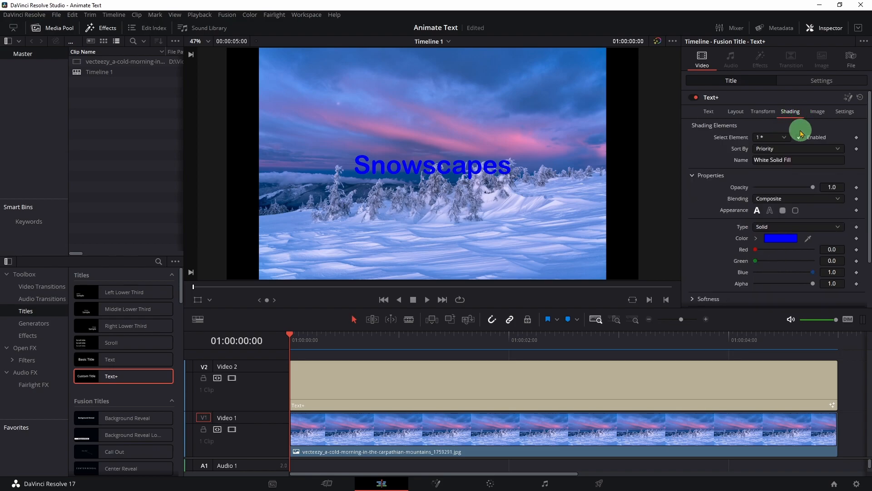
{"action": "left_click", "coordinate": [788, 139]}
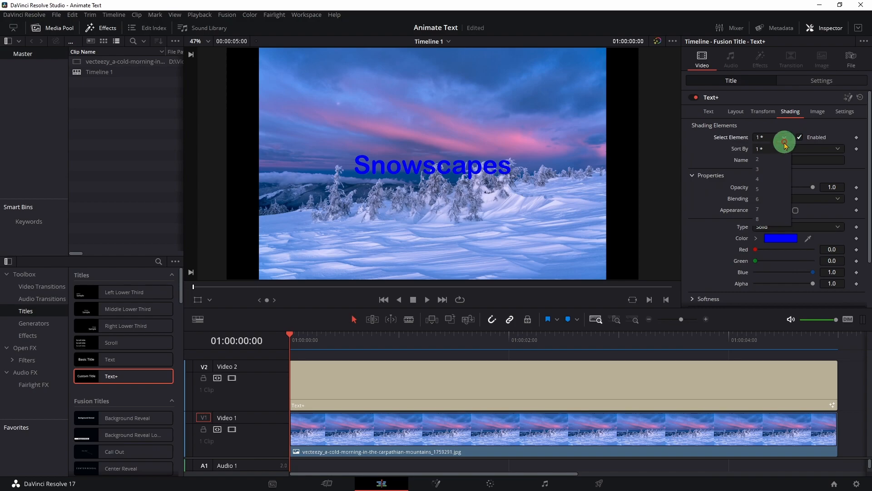
{"action": "left_click", "coordinate": [758, 159]}
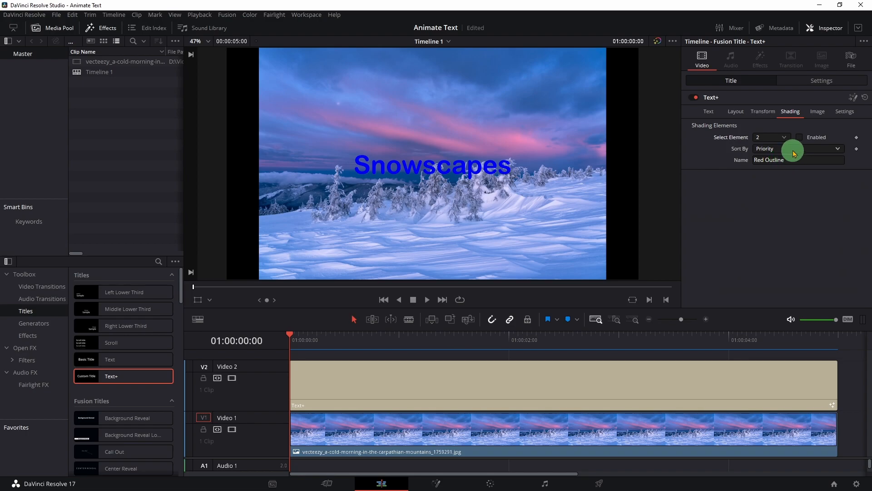
{"action": "left_click", "coordinate": [800, 138]}
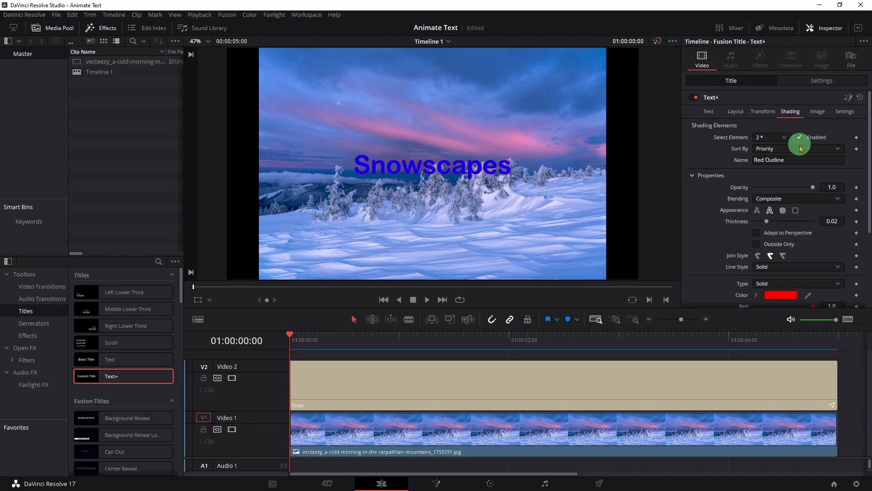
{"action": "left_click", "coordinate": [791, 298]}
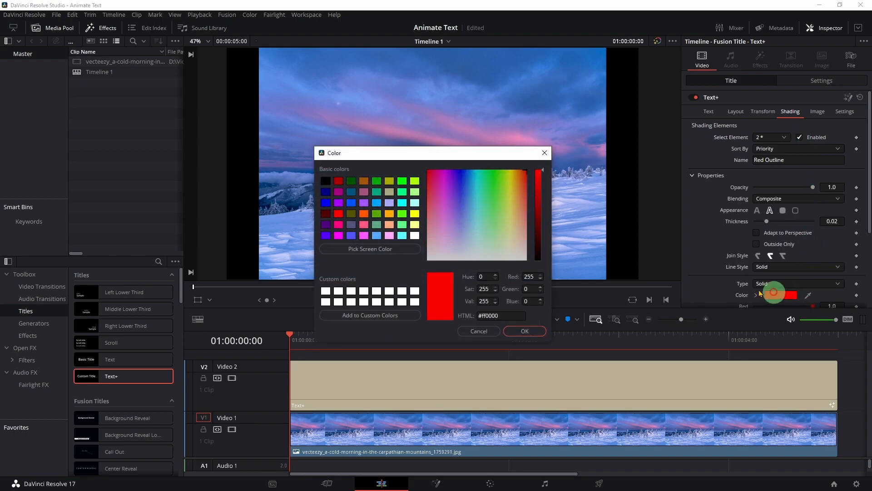
{"action": "left_click", "coordinate": [416, 214]}
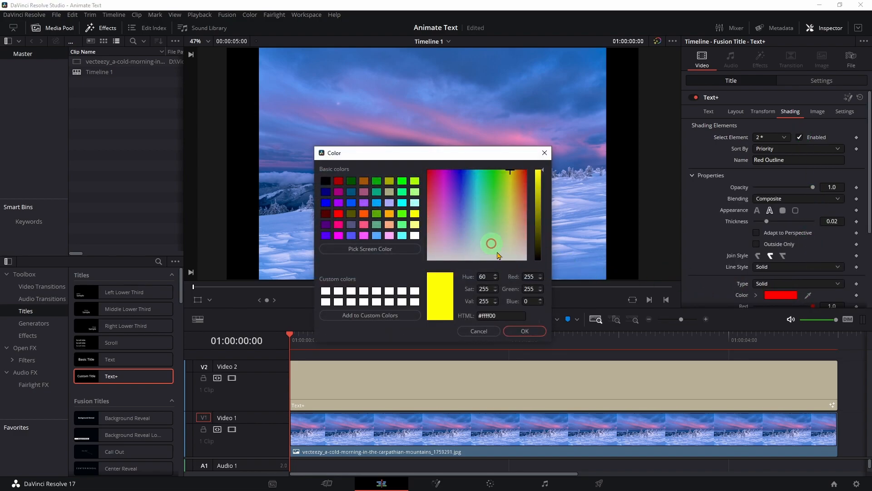
{"action": "left_click", "coordinate": [526, 331]}
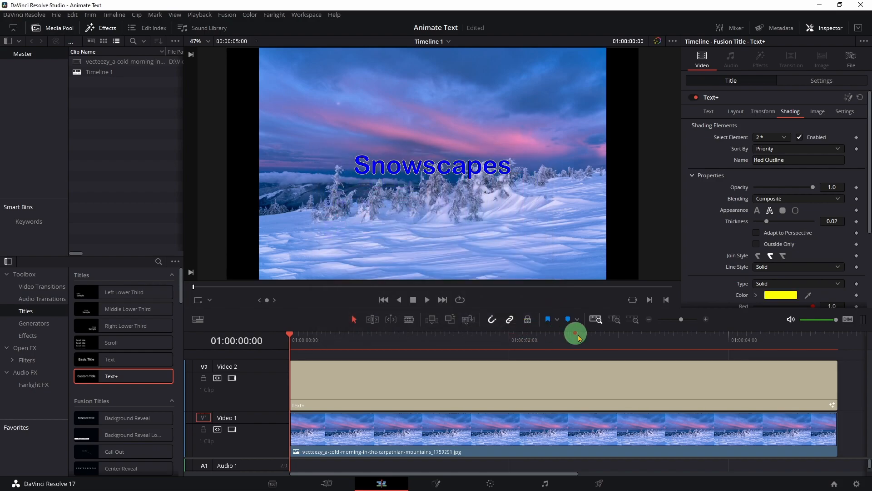
{"action": "left_click", "coordinate": [709, 112]}
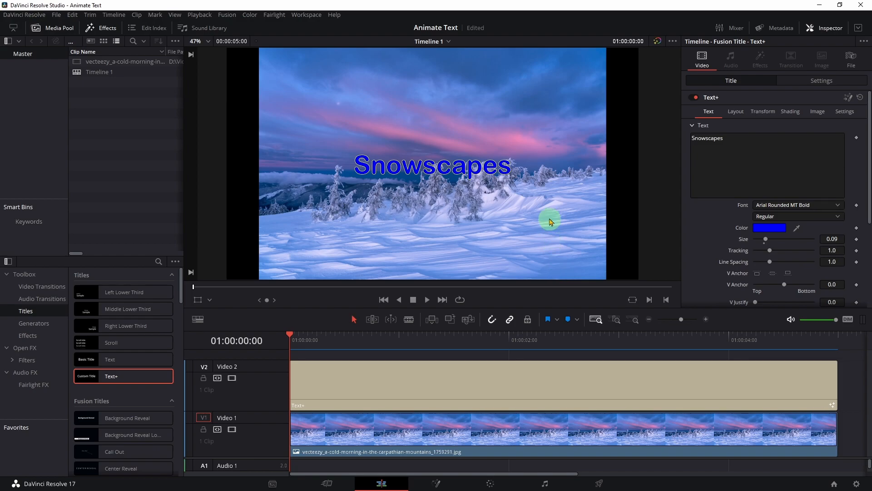
- Turn on Dynamic Zoom for the title clip and preview the animation from the start of the timeline
{"action": "left_click", "coordinate": [810, 81]}
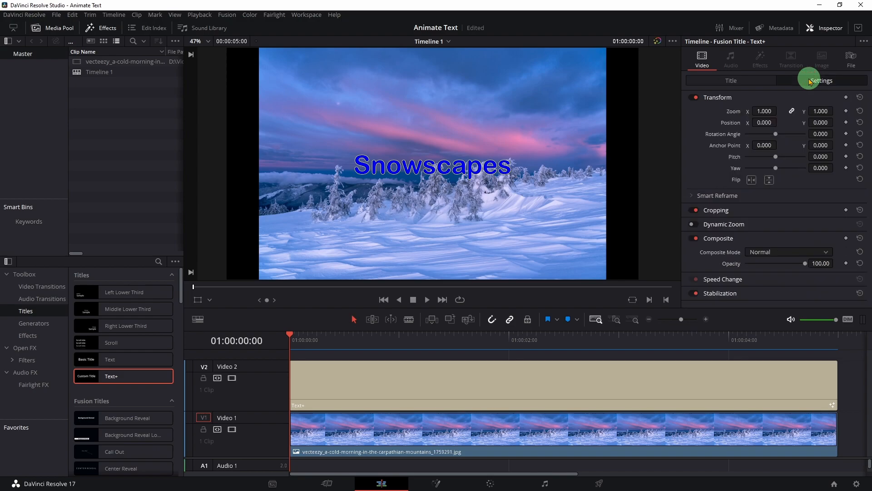
{"action": "left_click", "coordinate": [697, 224]}
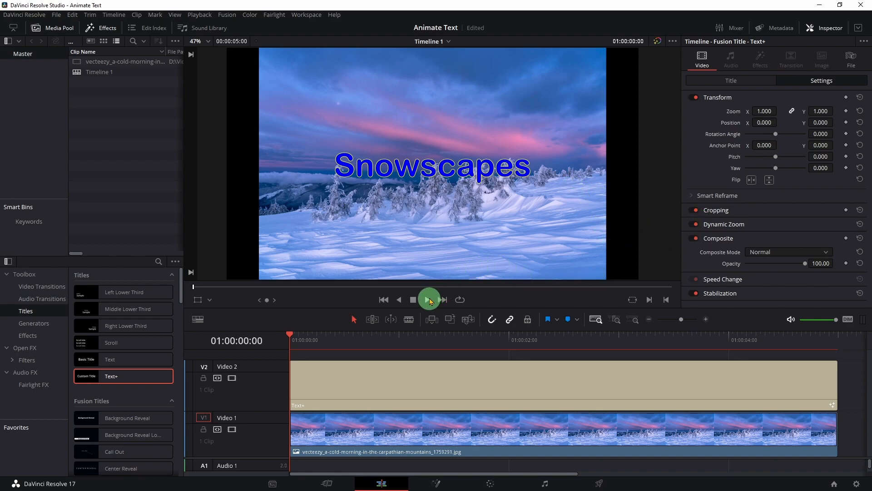
{"action": "left_click", "coordinate": [432, 299]}
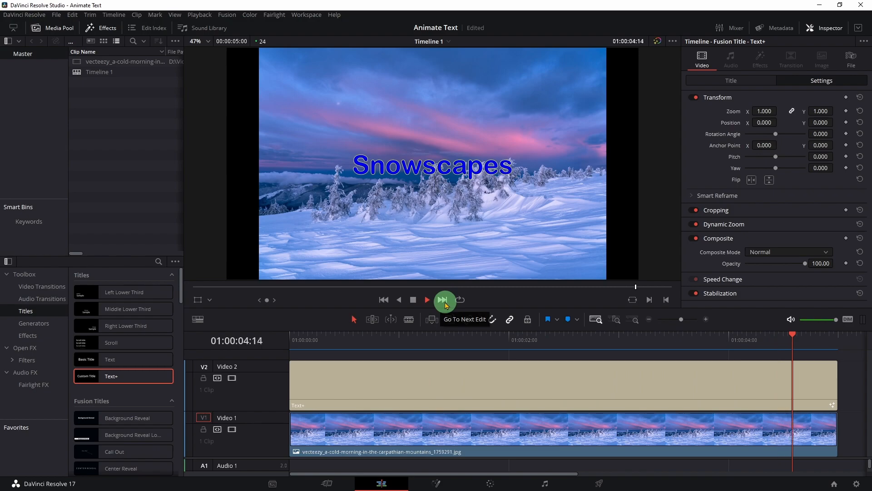
{"action": "left_click", "coordinate": [385, 300]}
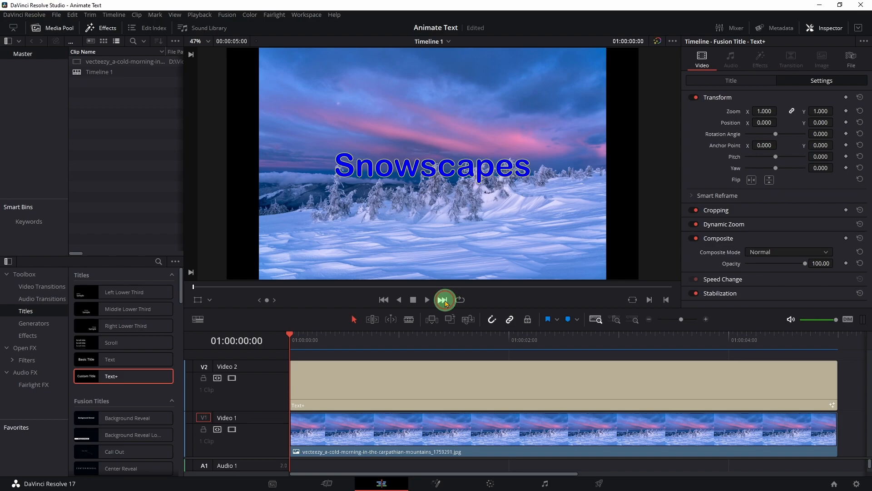
{"action": "left_click", "coordinate": [443, 301]}
{"action": "left_click", "coordinate": [387, 301]}
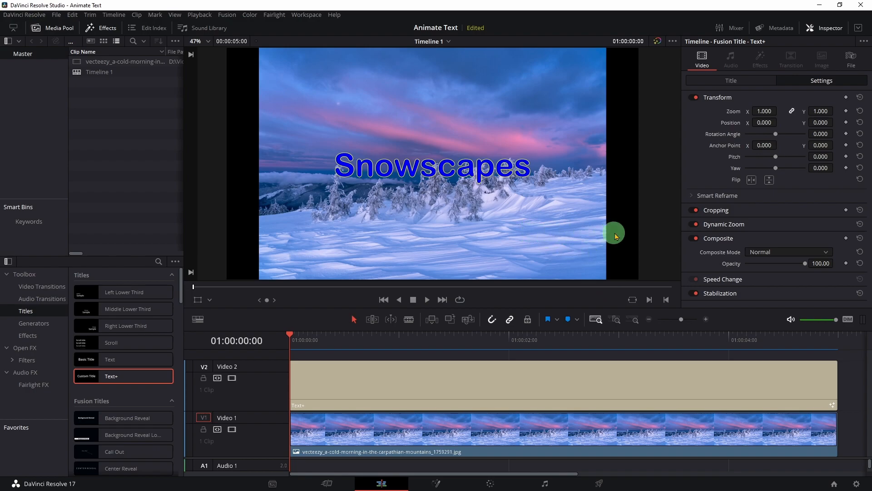
- Swap the title's Dynamic Zoom direction and play the timeline to preview it
{"action": "left_click", "coordinate": [718, 226]}
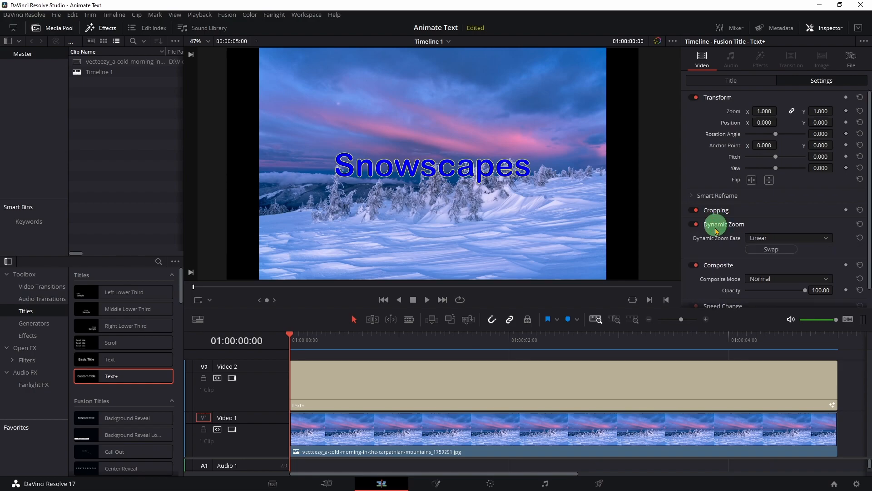
{"action": "left_click", "coordinate": [755, 249]}
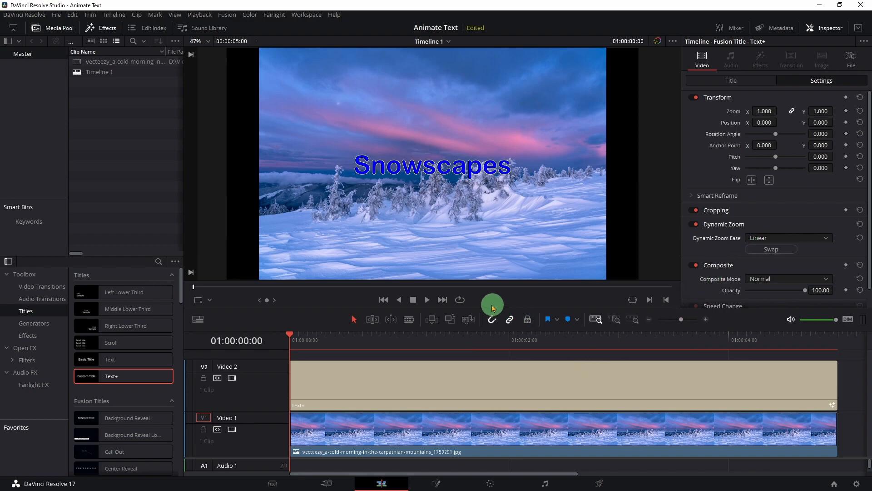
{"action": "left_click", "coordinate": [428, 300]}
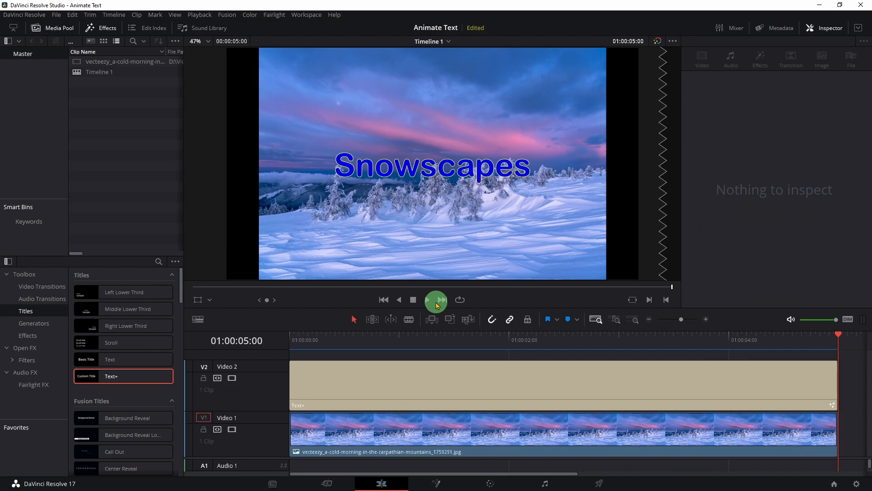
{"action": "left_click", "coordinate": [384, 301]}
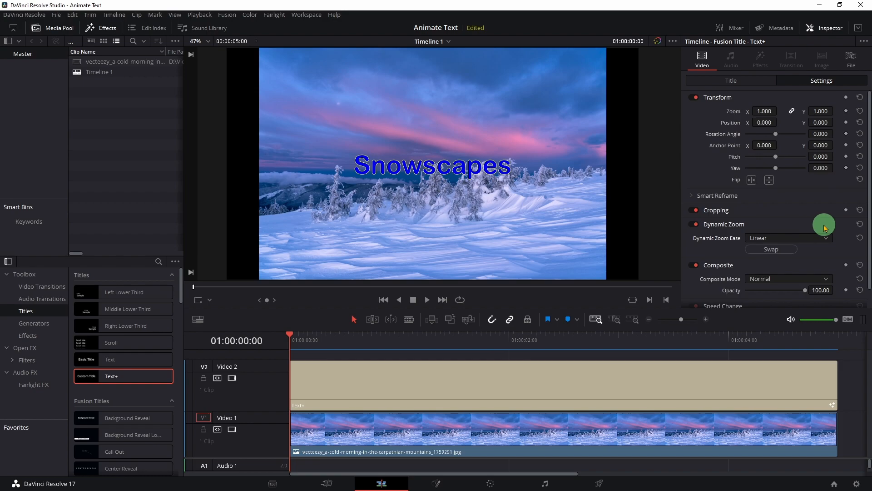
- Reset the title's Dynamic Zoom settings and turn Dynamic Zoom off
{"action": "left_click", "coordinate": [859, 225]}
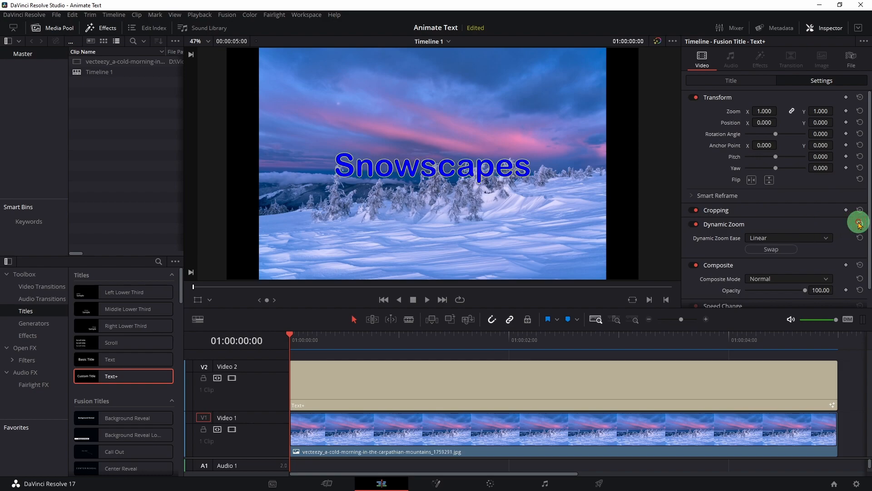
{"action": "left_click", "coordinate": [695, 224]}
{"action": "left_click", "coordinate": [713, 227]}
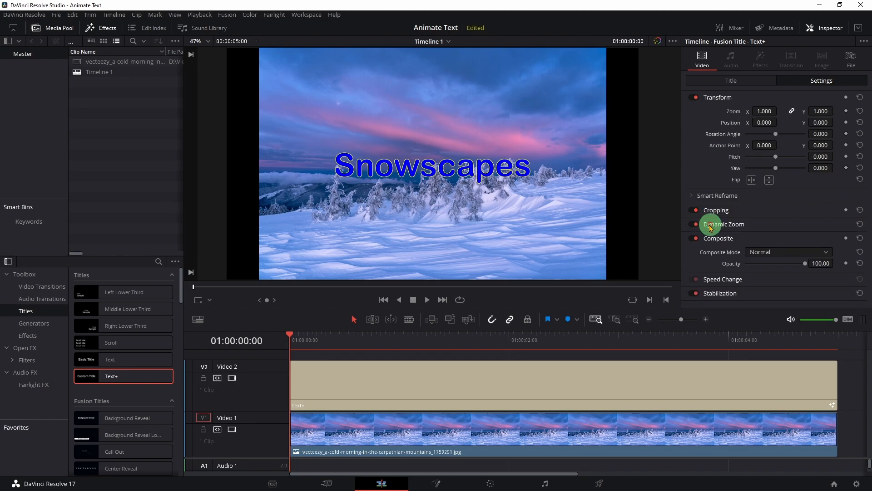
{"action": "left_click", "coordinate": [694, 225]}
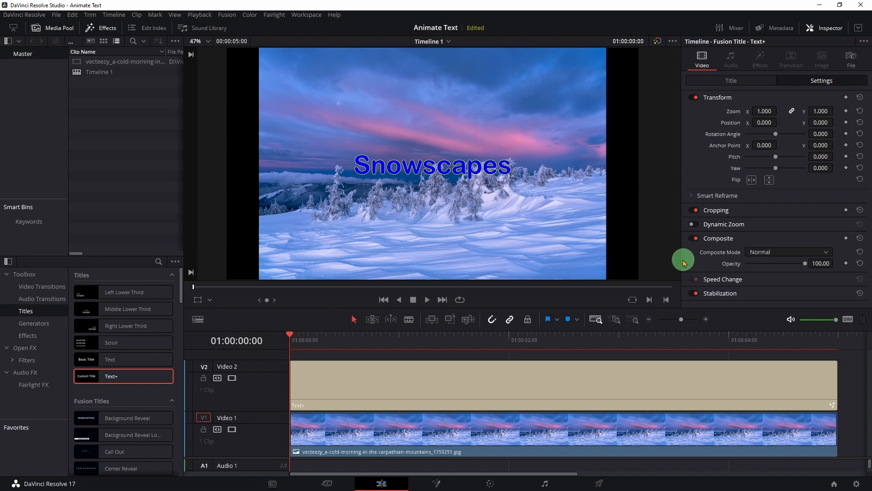
- Set the title's Write On end value to 0.0 and add a Write On keyframe at 01:00:00:00
{"action": "left_click", "coordinate": [724, 81]}
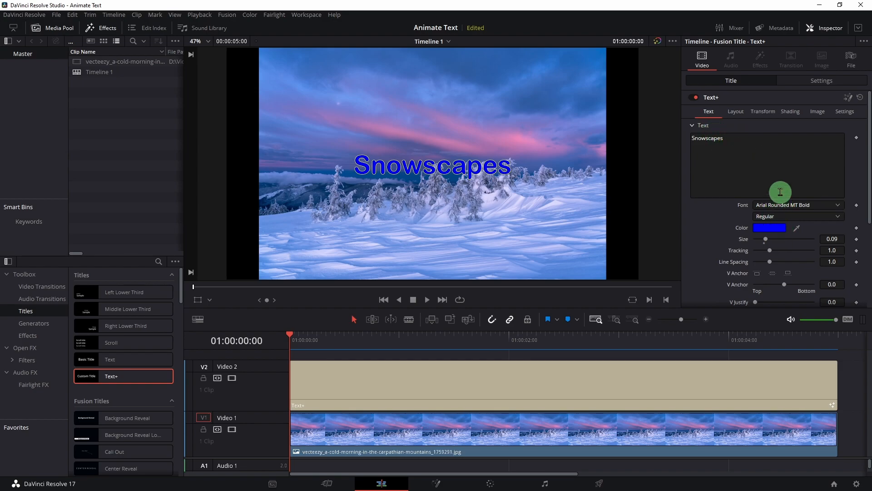
{"action": "scroll", "coordinate": [778, 186], "scroll_direction": "down", "scroll_amount": 4}
{"action": "scroll", "coordinate": [777, 195], "scroll_direction": "down", "scroll_amount": 1}
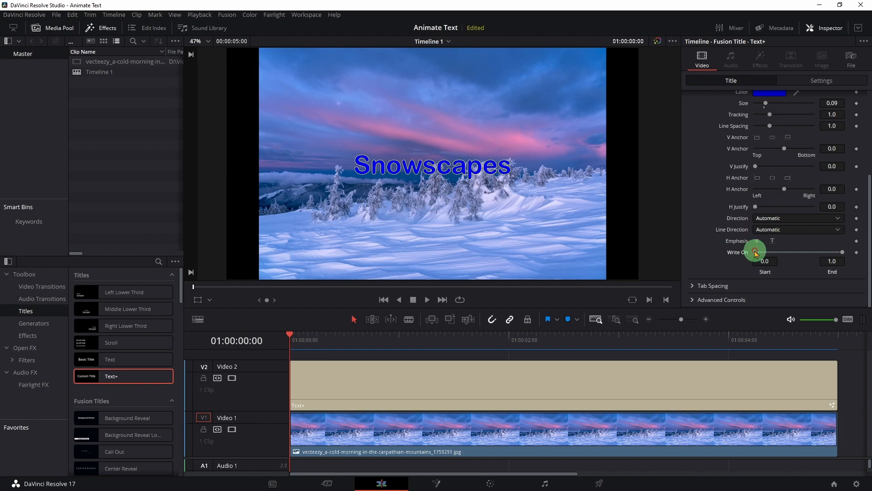
{"action": "left_click_drag", "start_coordinate": [757, 253], "coordinate": [730, 272]}
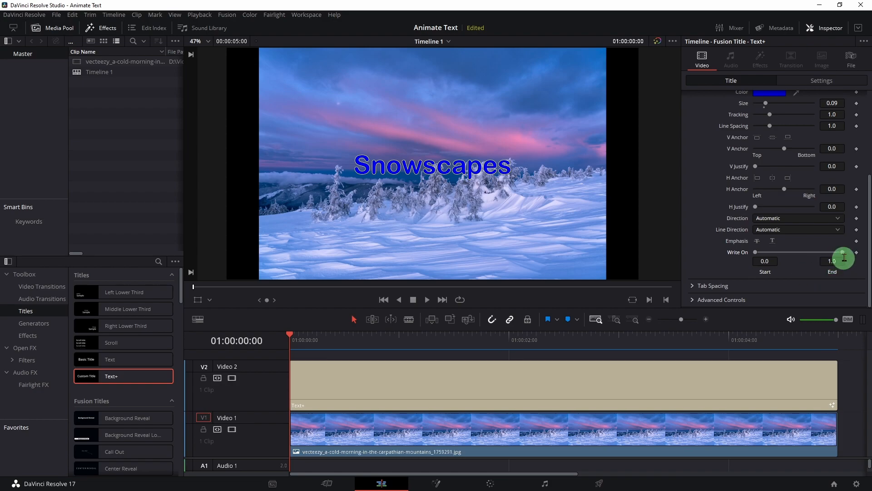
{"action": "left_click_drag", "start_coordinate": [844, 254], "coordinate": [750, 254]}
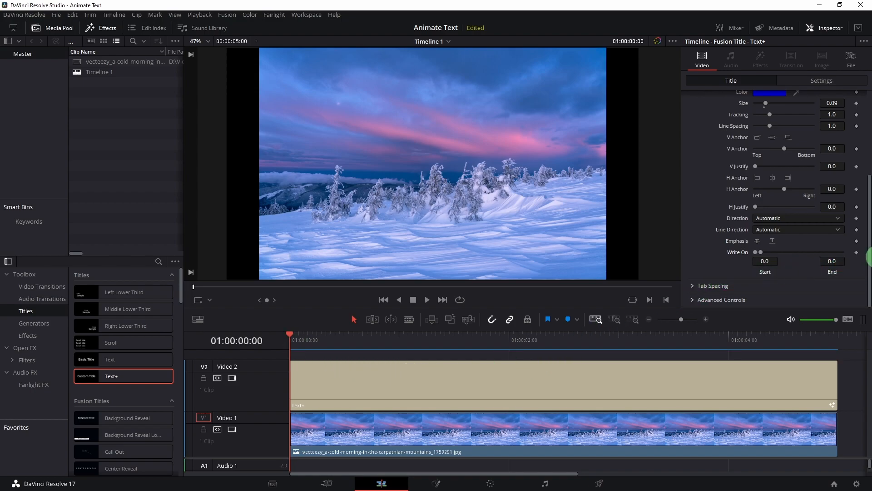
{"action": "left_click", "coordinate": [857, 253]}
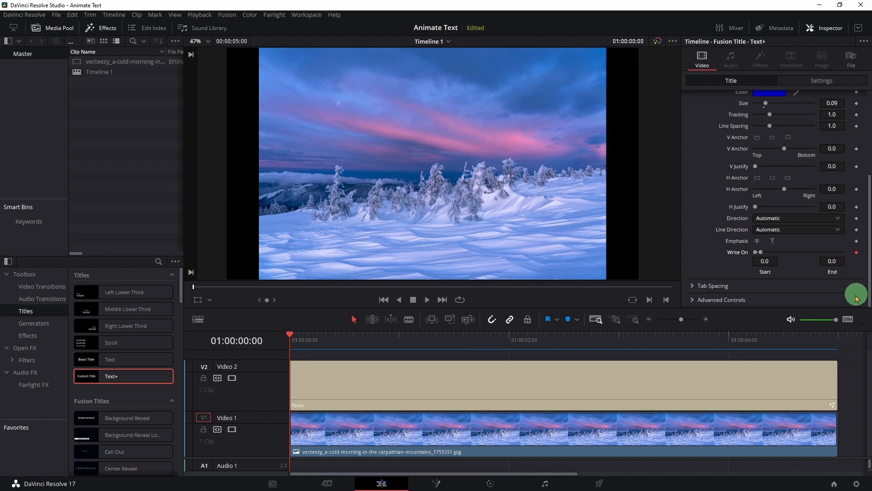
- Move the playhead to 01:00:04:18 and keyframe the title's Write On end value at 1.0
{"action": "left_click", "coordinate": [830, 341]}
{"action": "left_click_drag", "start_coordinate": [829, 342], "coordinate": [811, 341]}
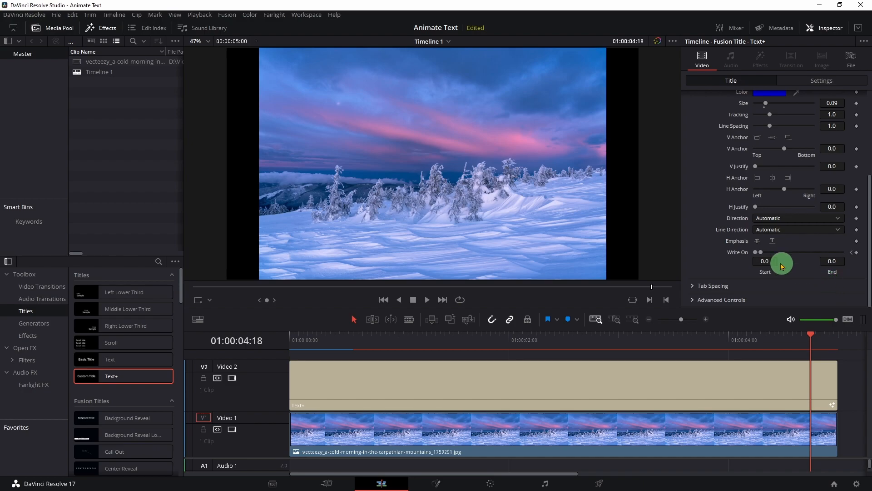
{"action": "left_click_drag", "start_coordinate": [763, 256], "coordinate": [847, 253]}
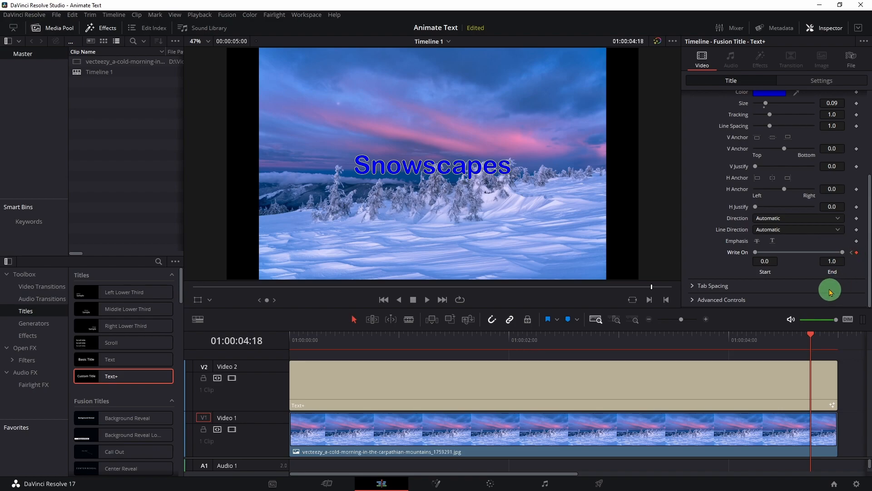
{"action": "left_click", "coordinate": [856, 252]}
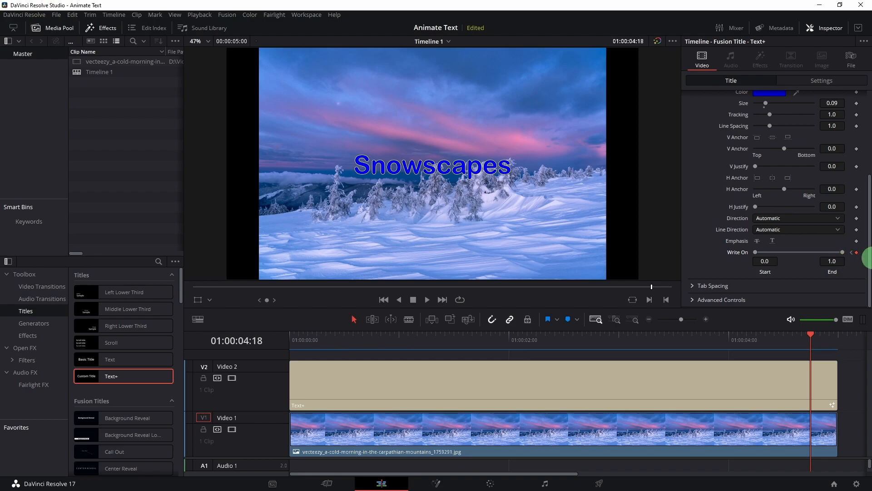
- Play the Write On animation from the start of the timeline and return to the start
{"action": "left_click", "coordinate": [383, 300]}
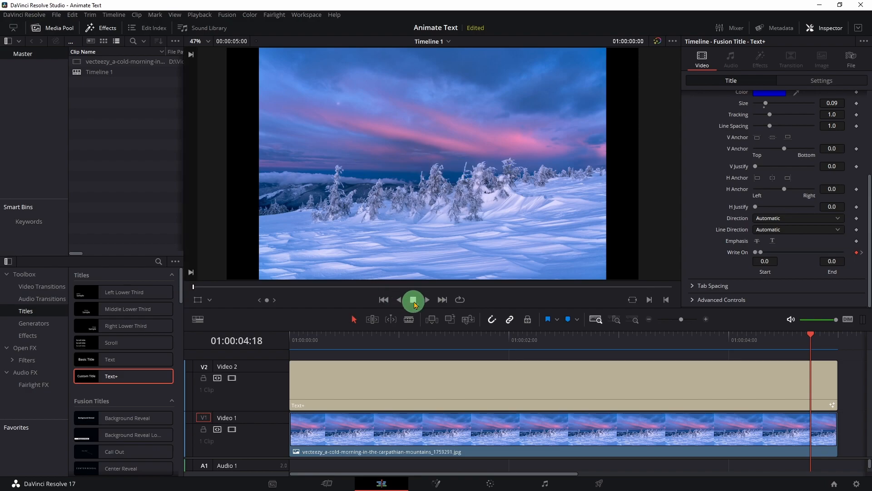
{"action": "left_click", "coordinate": [428, 299]}
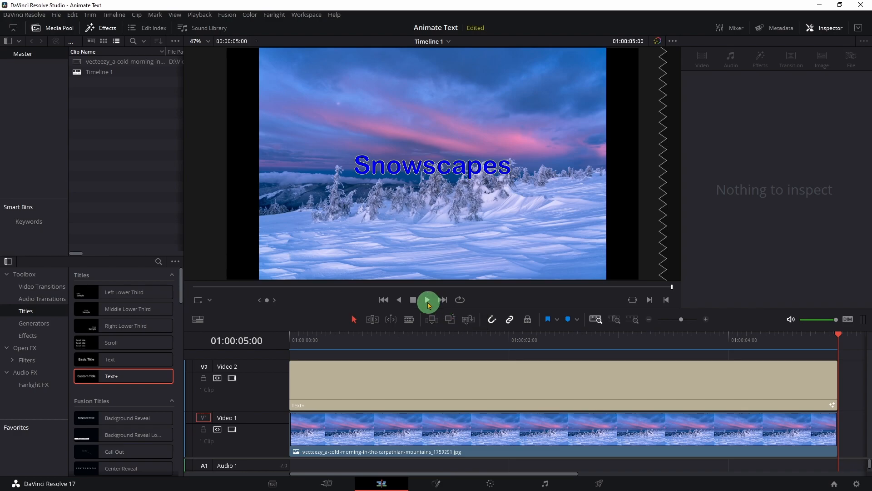
{"action": "left_click", "coordinate": [384, 300]}
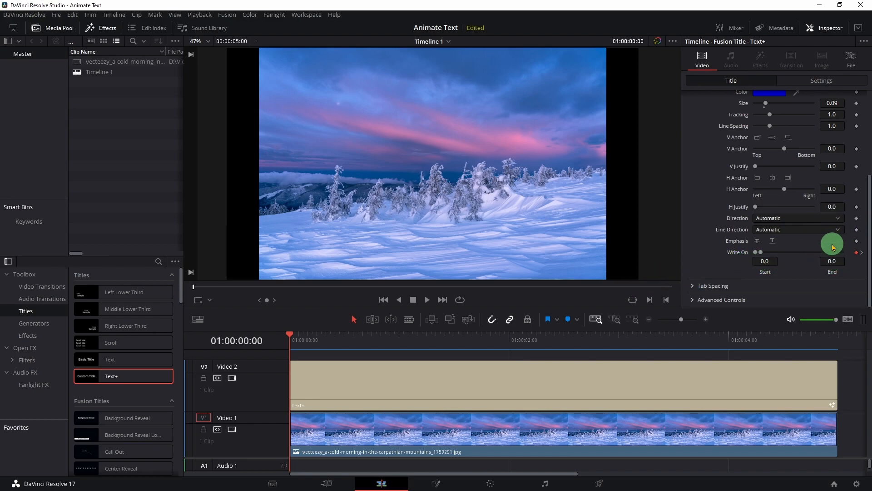
- Reset the title's Write On setting, play the timeline briefly and return to the start
{"action": "double_click", "coordinate": [733, 255]}
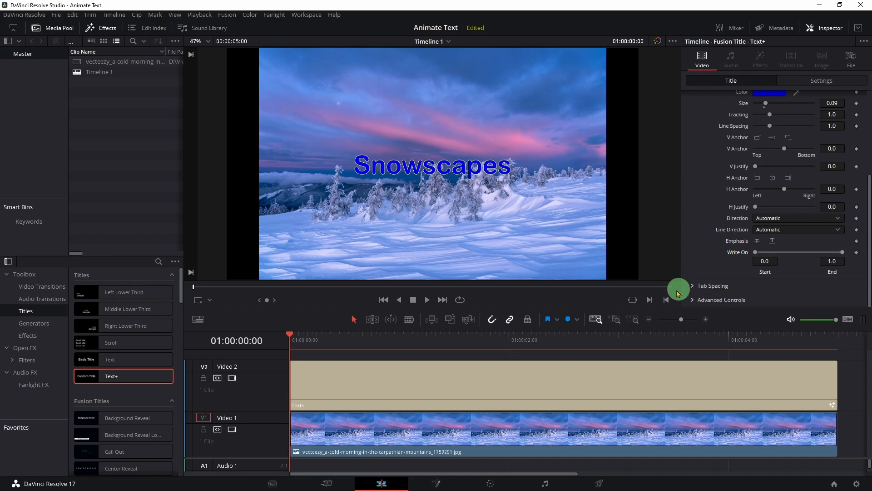
{"action": "left_click", "coordinate": [429, 301]}
{"action": "left_click", "coordinate": [413, 300]}
{"action": "left_click", "coordinate": [384, 300]}
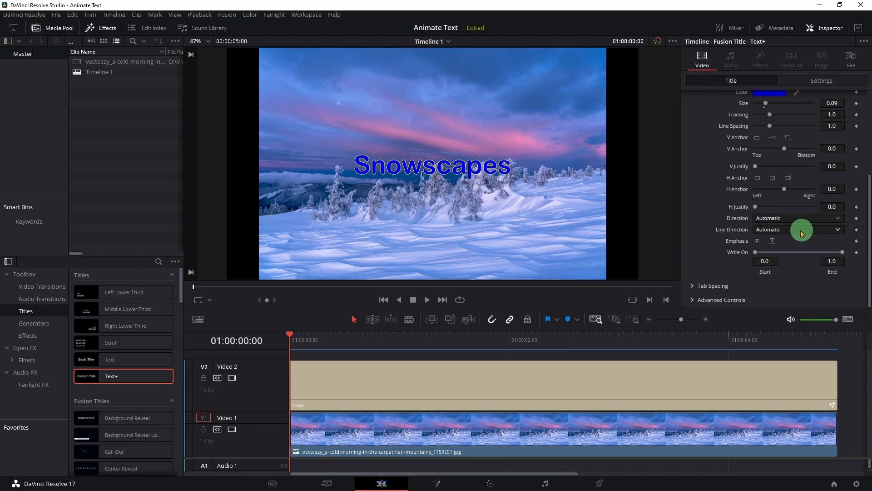
- Set the title's layout Center X to -0.21 and add a Center keyframe at 01:00:00:00
{"action": "scroll", "coordinate": [795, 229], "scroll_direction": "up", "scroll_amount": 2}
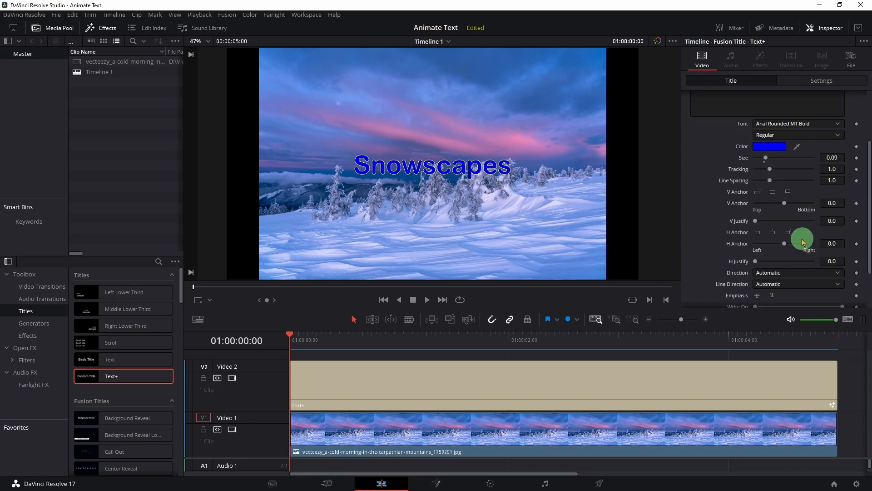
{"action": "left_click", "coordinate": [705, 112]}
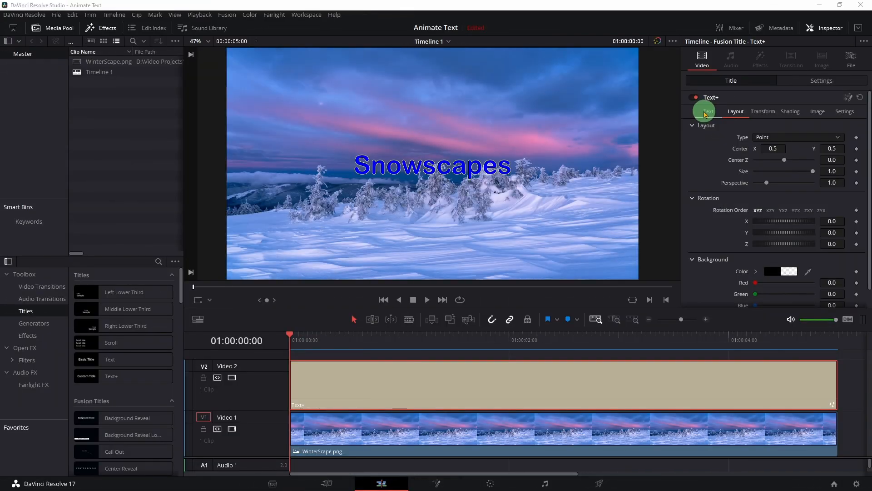
{"action": "left_click", "coordinate": [736, 113]}
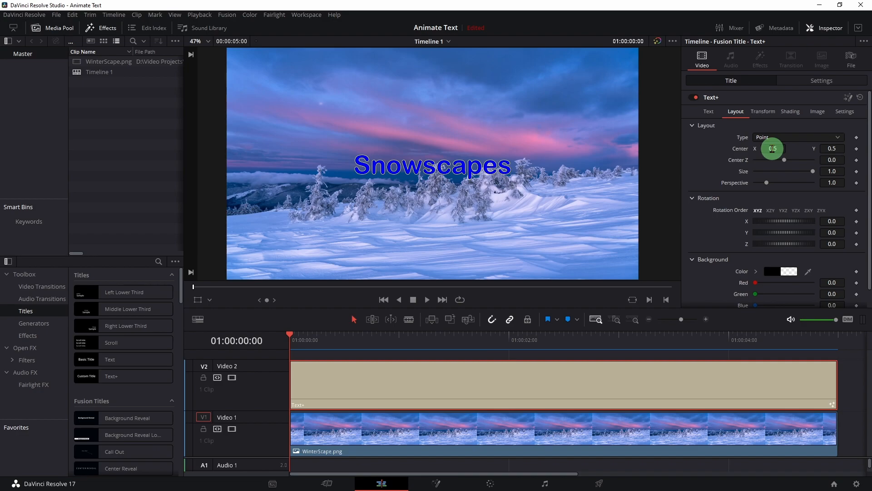
{"action": "left_click_drag", "start_coordinate": [773, 149], "coordinate": [450, 159]}
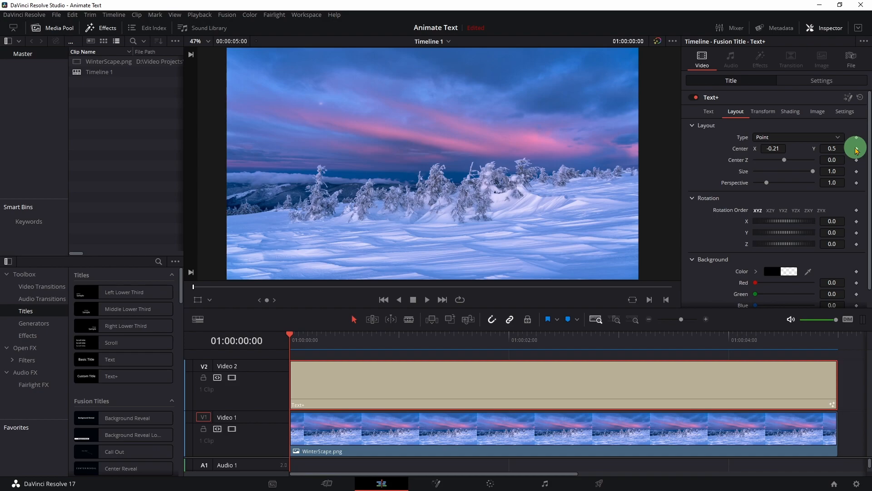
{"action": "left_click", "coordinate": [856, 149]}
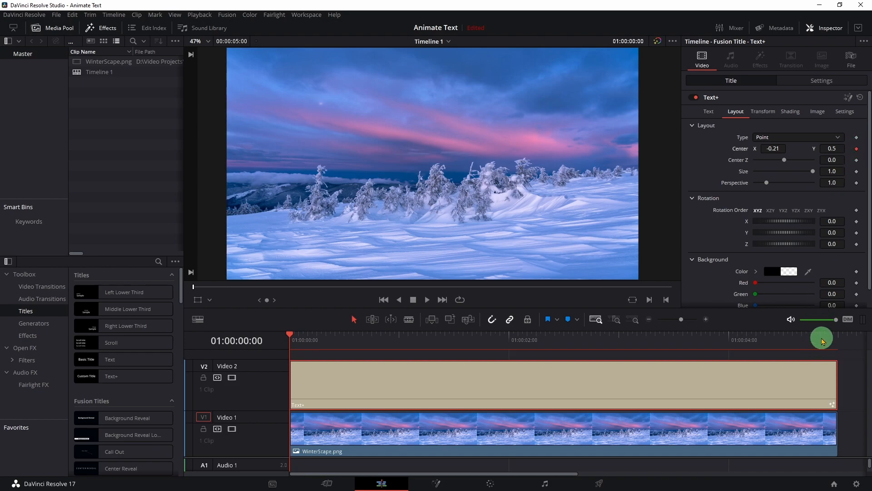
- Move the playhead to 01:00:04:22 and set the title's Center X to 1.234
{"action": "left_click_drag", "start_coordinate": [823, 341], "coordinate": [829, 341]}
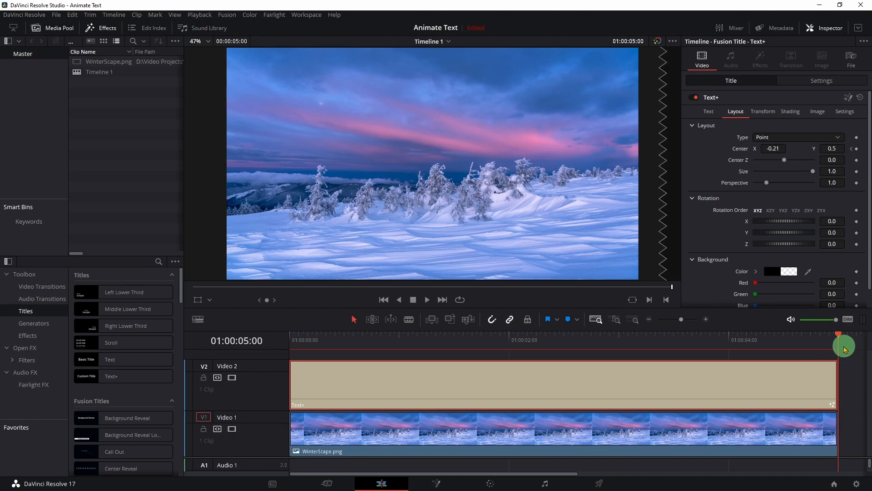
{"action": "key", "text": "Left"}
{"action": "key", "text": "Left"}
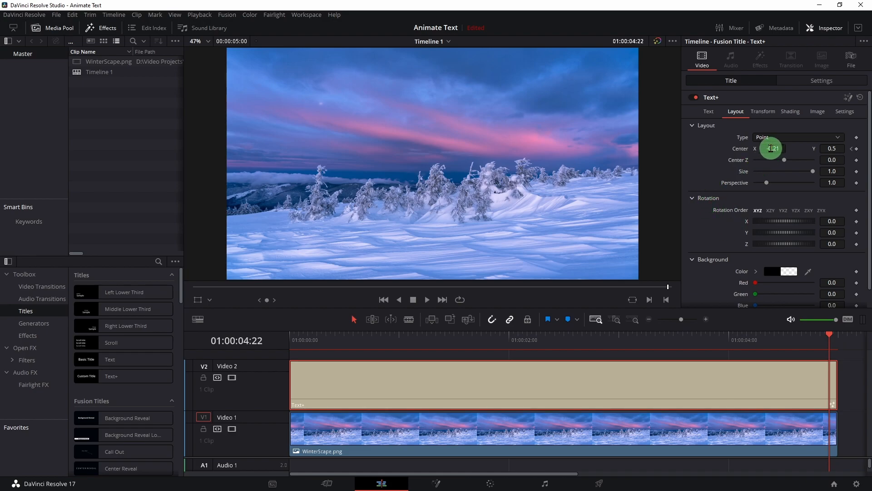
{"action": "left_click_drag", "start_coordinate": [771, 149], "coordinate": [574, 142]}
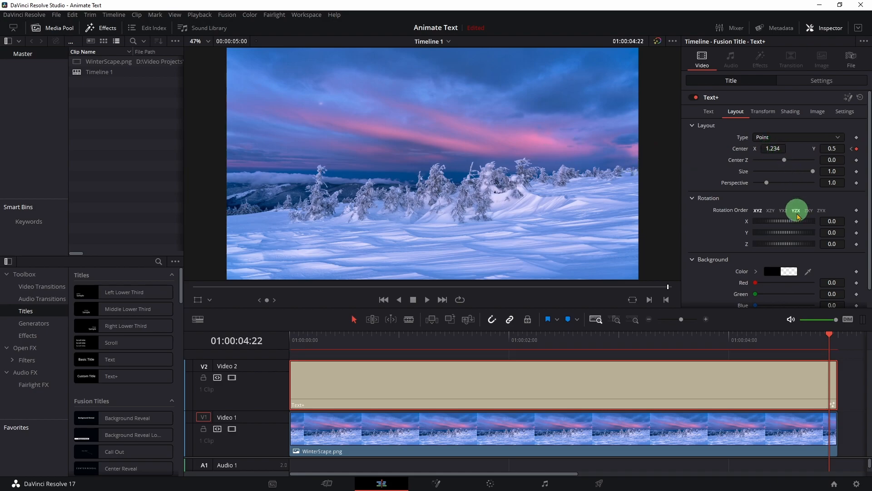
- Play the title's Center animation from the start of the timeline and return to the start
{"action": "left_click", "coordinate": [384, 300]}
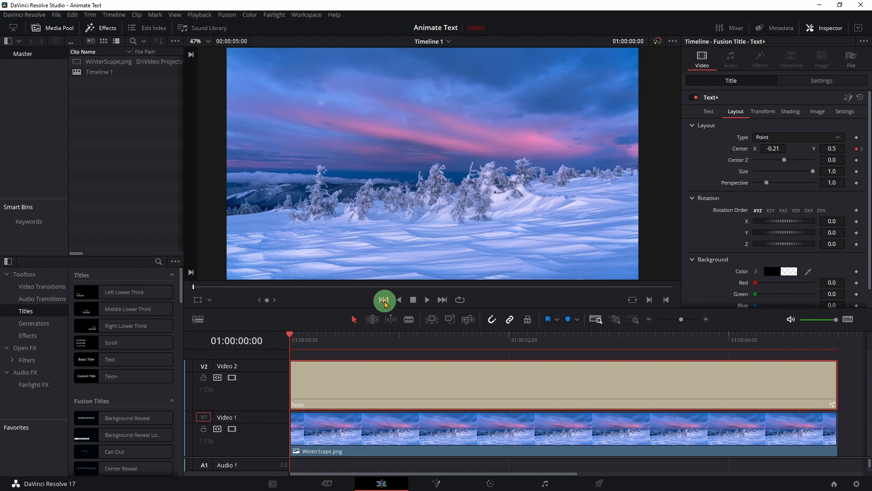
{"action": "left_click", "coordinate": [427, 300]}
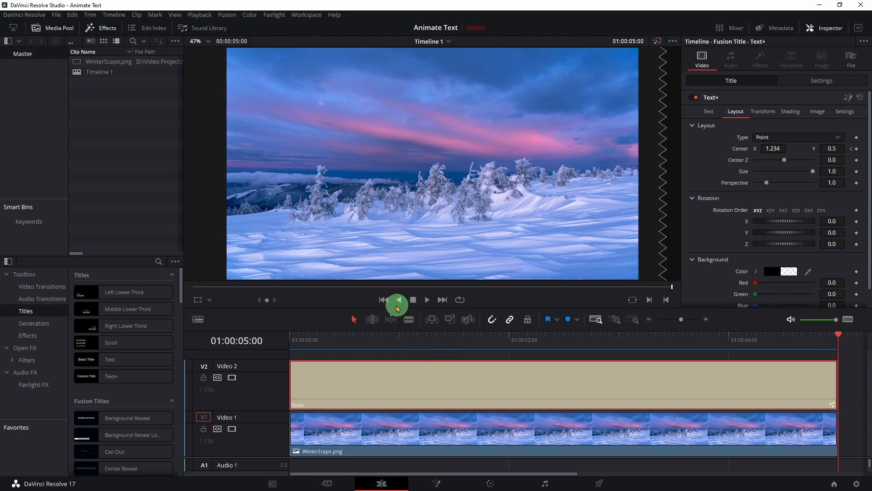
{"action": "left_click", "coordinate": [384, 300]}
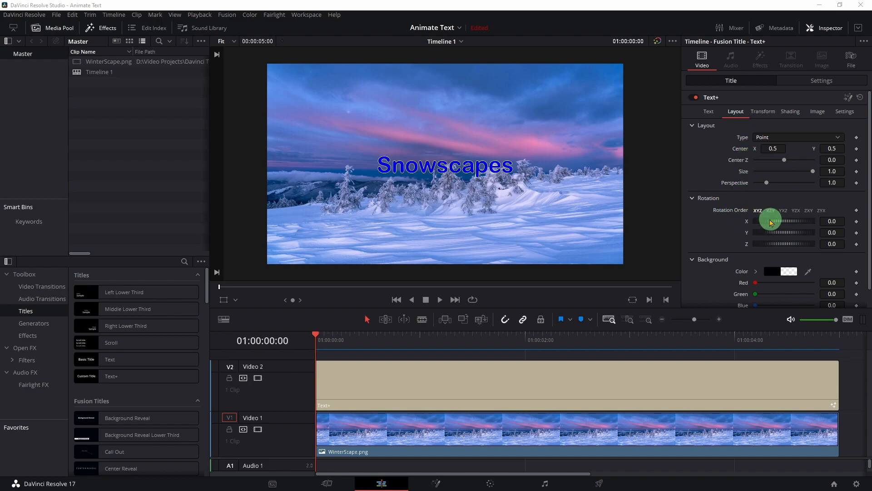
- Try the title's layout rotation on the X, Y and Z axes and reset each value
{"action": "left_click_drag", "start_coordinate": [776, 223], "coordinate": [750, 234]}
{"action": "double_click", "coordinate": [748, 222]}
{"action": "double_click", "coordinate": [749, 234]}
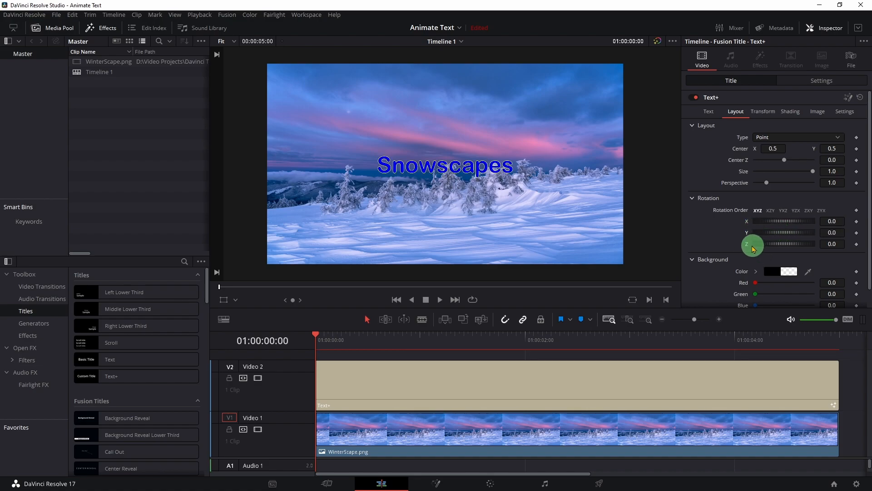
{"action": "left_click_drag", "start_coordinate": [775, 244], "coordinate": [755, 247]}
{"action": "double_click", "coordinate": [748, 244]}
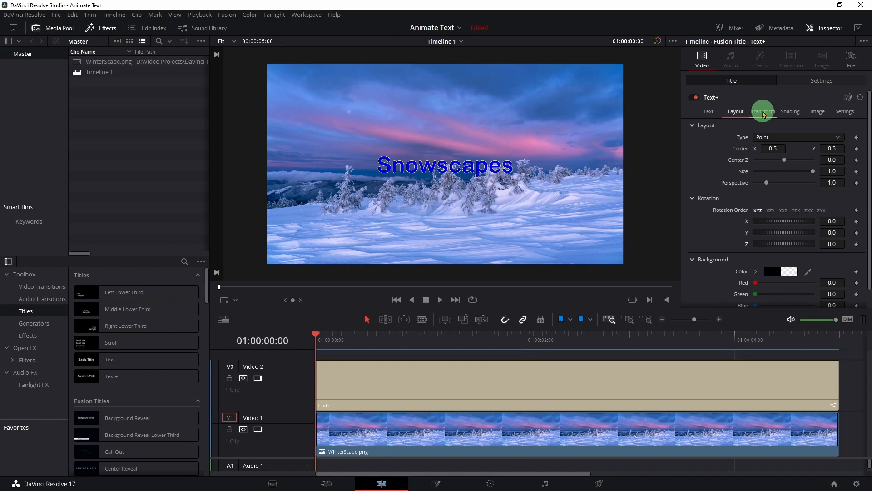
- Try rotating the title's individual characters on the X, Y and Z axes and reset each rotation
{"action": "left_click", "coordinate": [763, 113]}
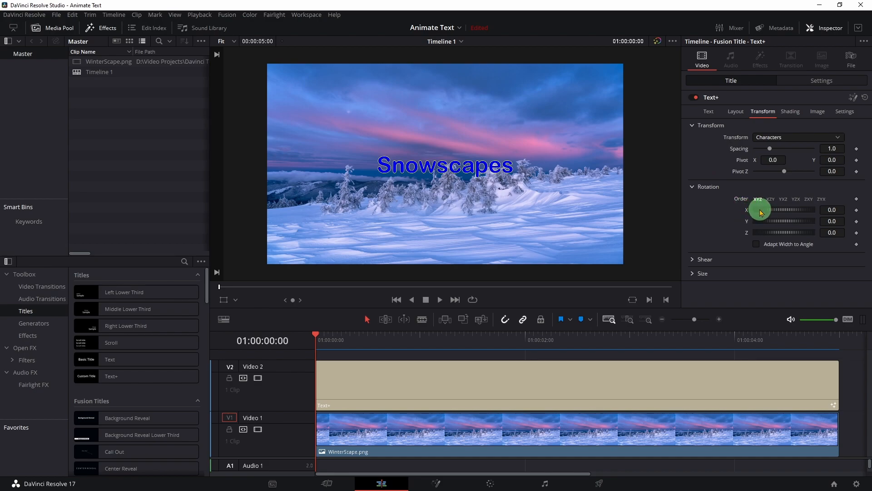
{"action": "left_click_drag", "start_coordinate": [762, 211], "coordinate": [767, 234]}
{"action": "double_click", "coordinate": [746, 209]}
{"action": "double_click", "coordinate": [746, 221]}
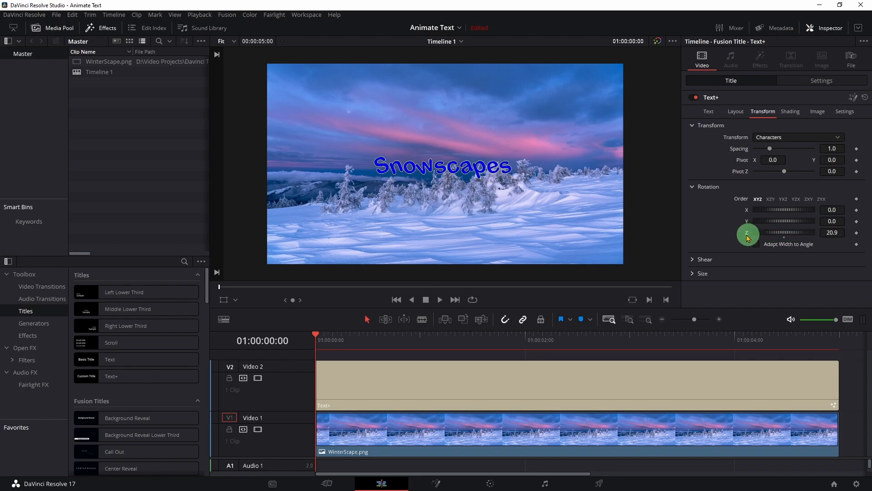
{"action": "double_click", "coordinate": [747, 233]}
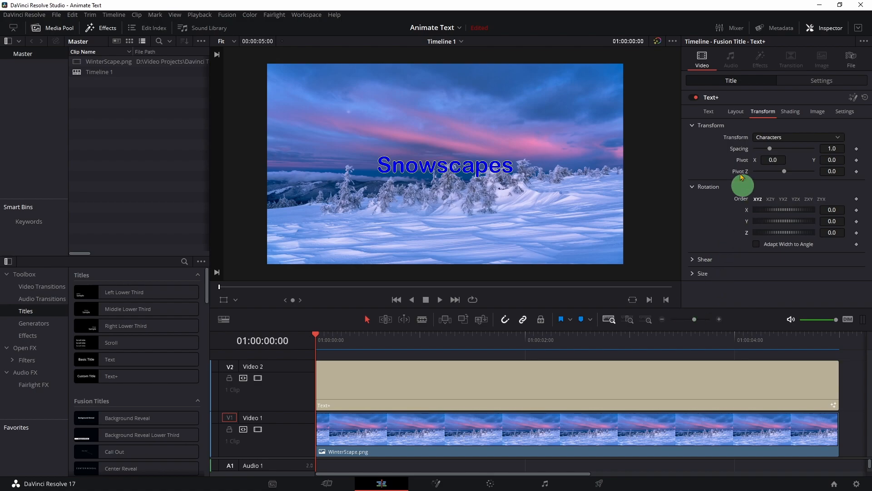
- Add a keyframe for the title's text Size at 01:00:00:03
{"action": "left_click", "coordinate": [708, 111]}
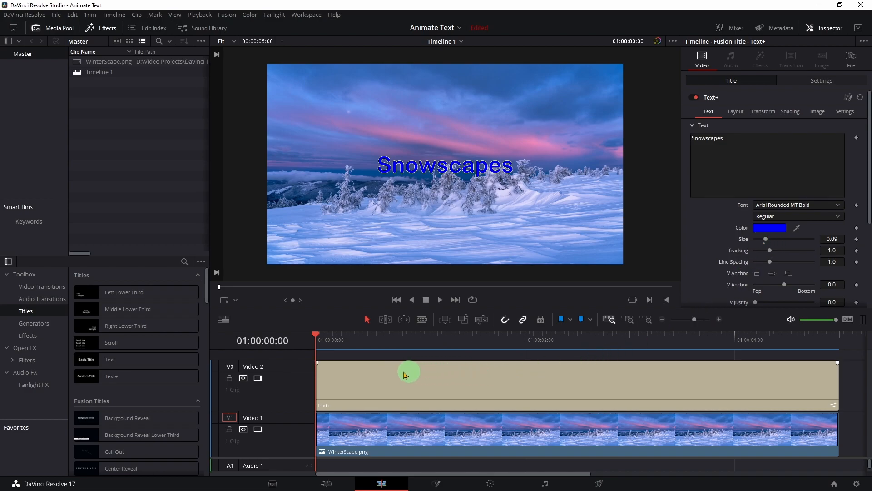
{"action": "left_click", "coordinate": [325, 338]}
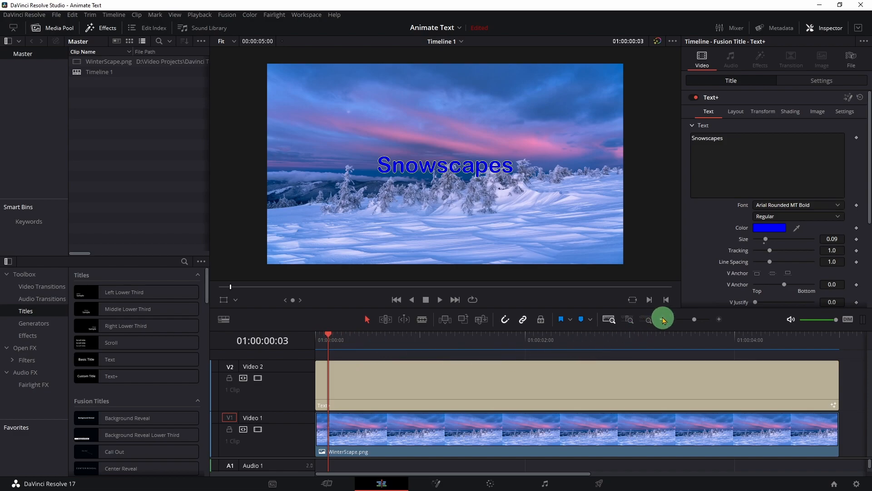
{"action": "left_click", "coordinate": [857, 240]}
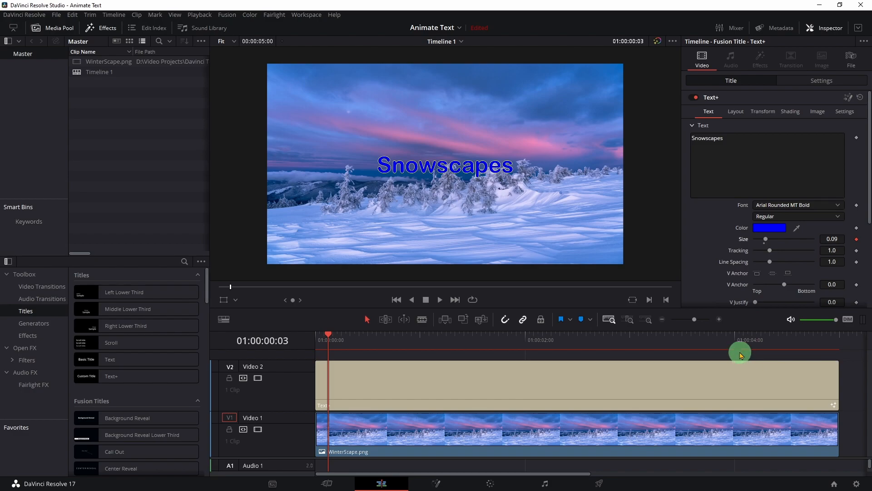
- Set the title's text Size to 0.14 at 01:00:04:13 and play the animation from the start
{"action": "left_click", "coordinate": [791, 342]}
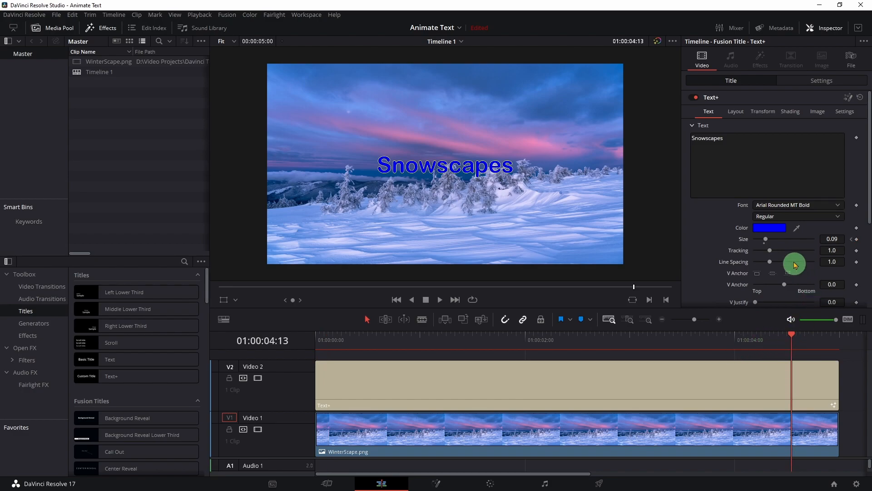
{"action": "left_click", "coordinate": [802, 238]}
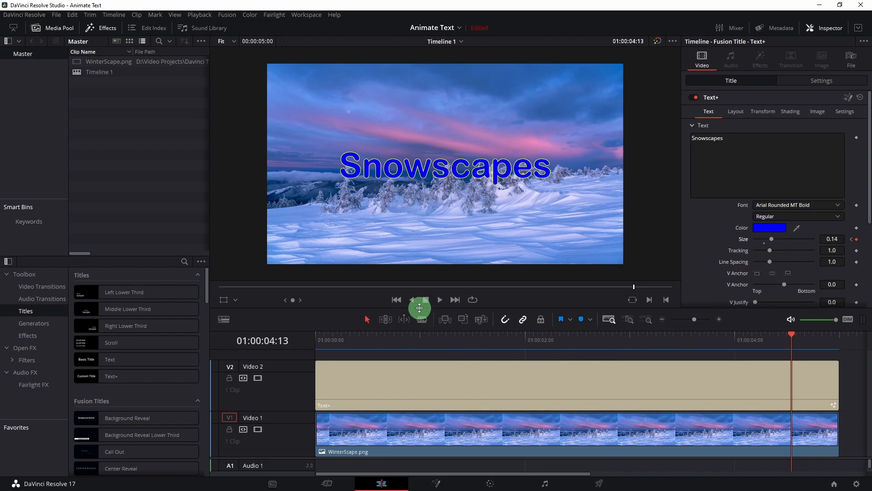
{"action": "left_click", "coordinate": [396, 301]}
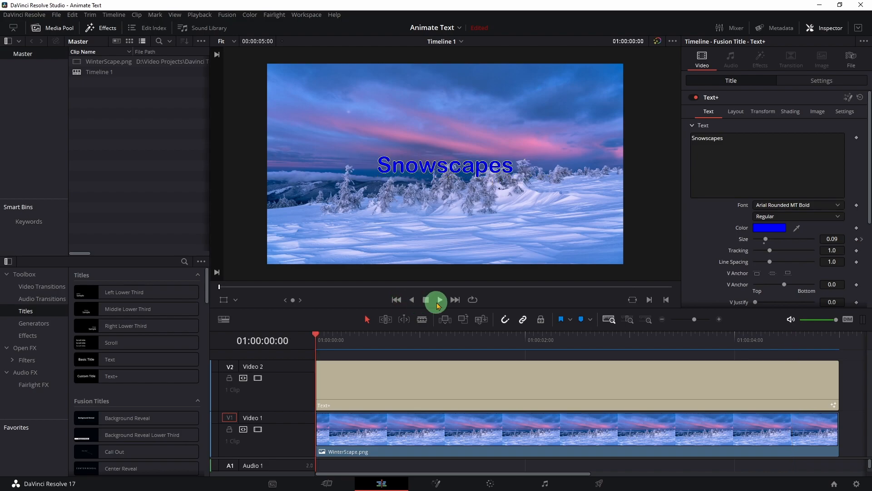
{"action": "left_click", "coordinate": [440, 300]}
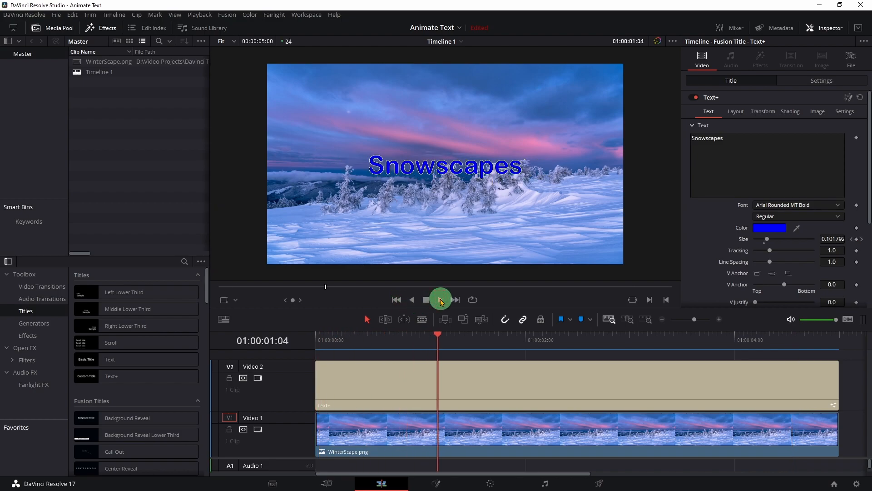